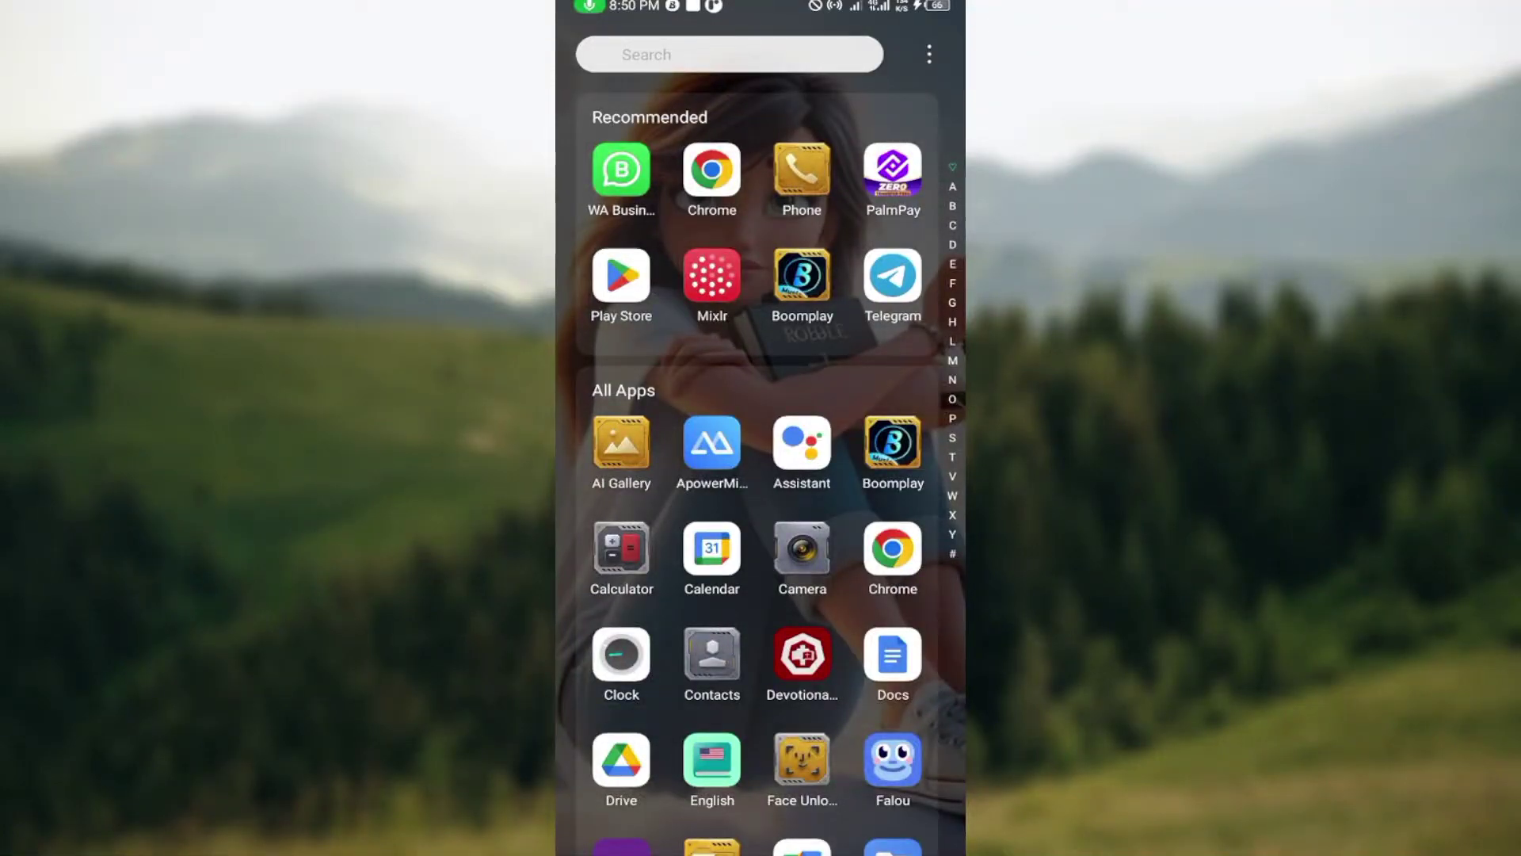
Scroll the app drawer down through the alphabetical list to the S section.
scroll(757, 467, down, 10)
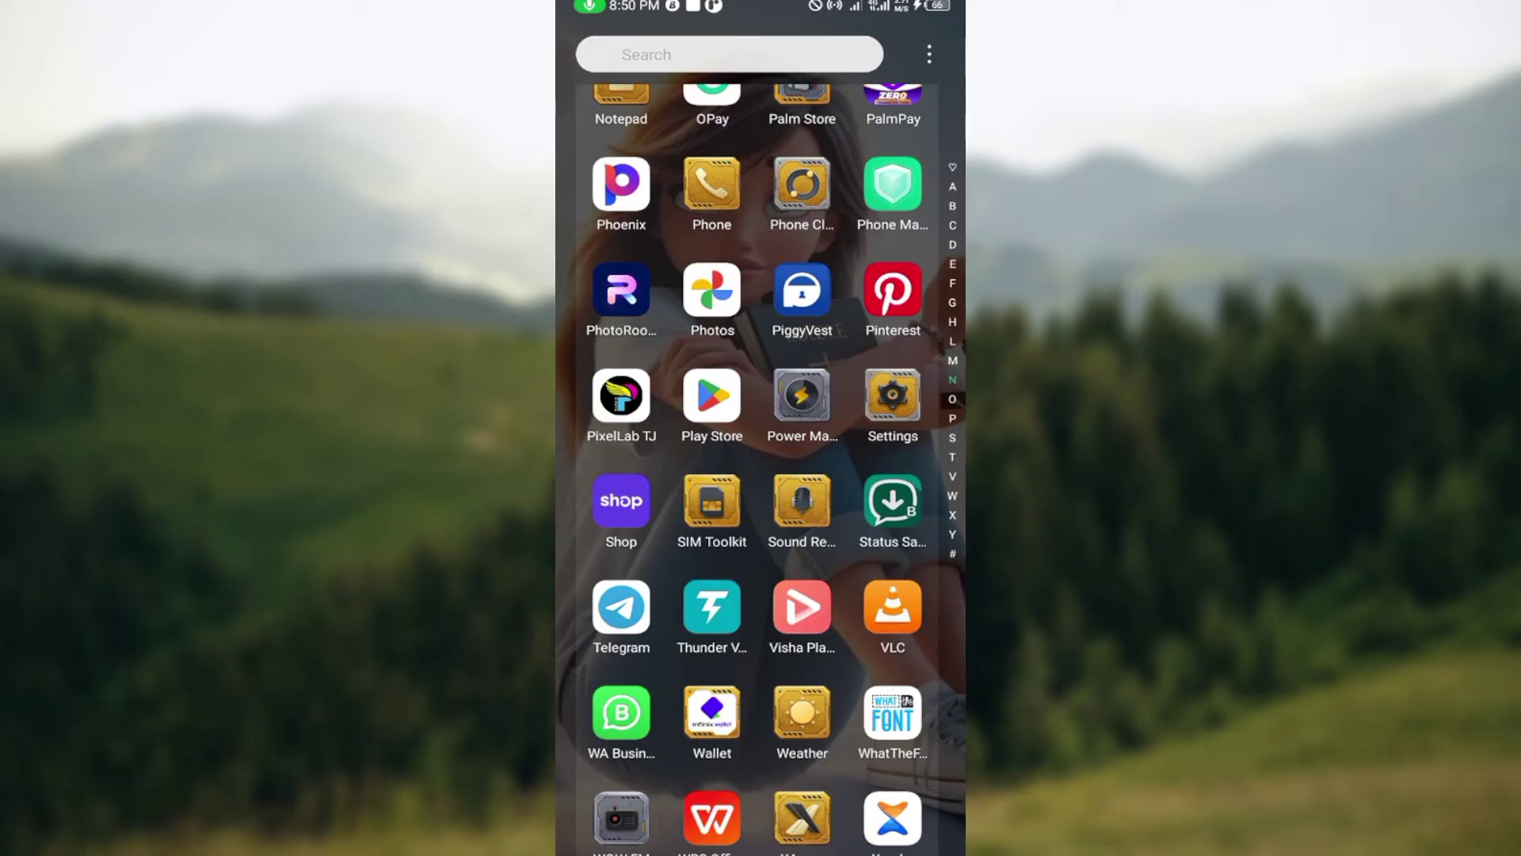
scroll(757, 468, down, 5)
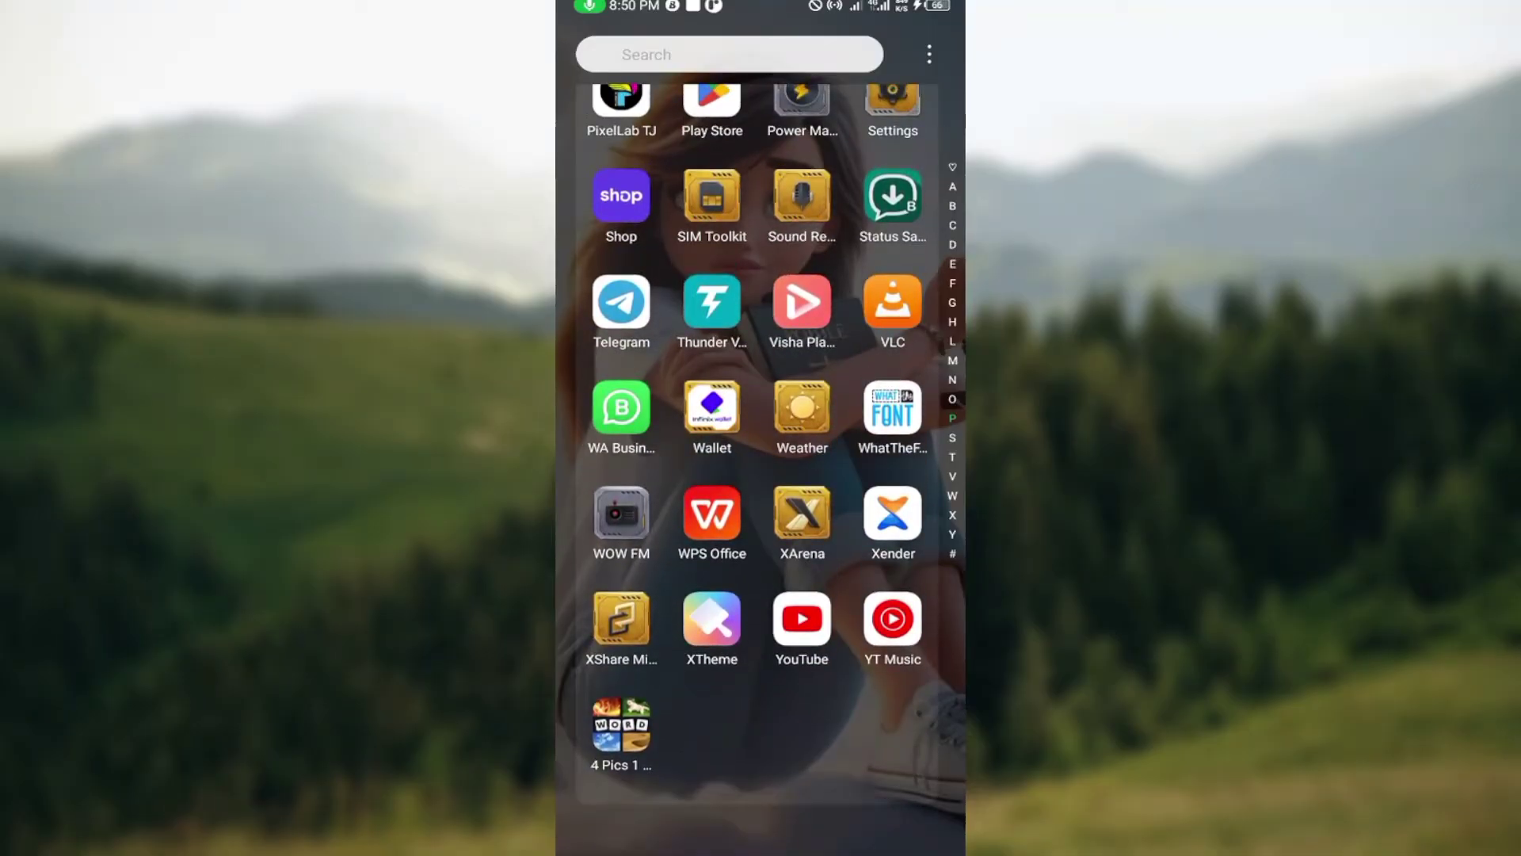
Launch Shop and browse down through the home feed's recommendations.
click(624, 210)
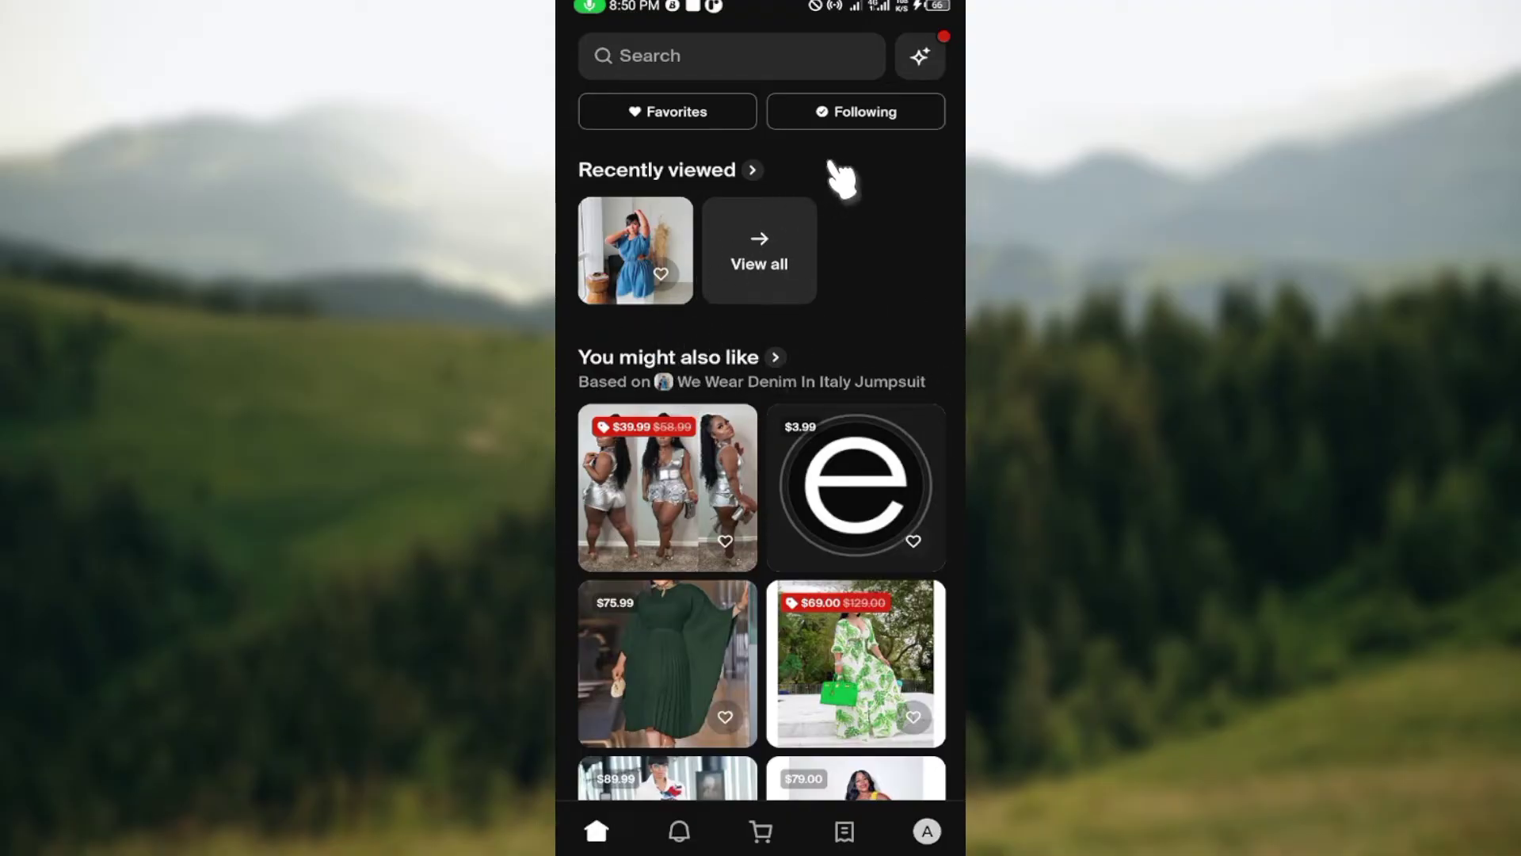
scroll(706, 425, down, 1)
scroll(727, 440, down, 3)
scroll(727, 440, down, 4)
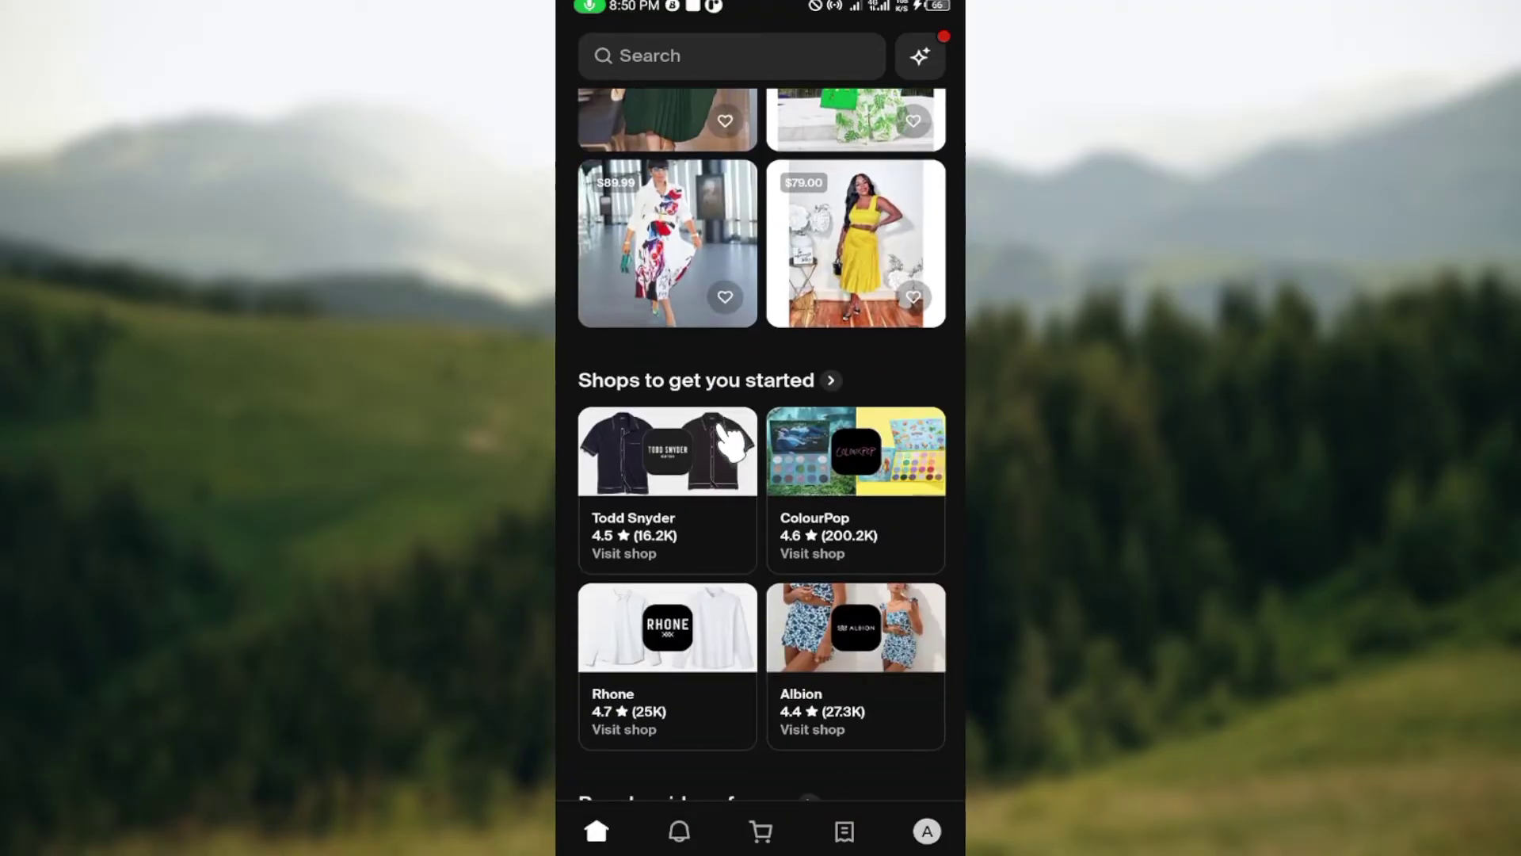
scroll(788, 526, down, 5)
scroll(785, 526, down, 3)
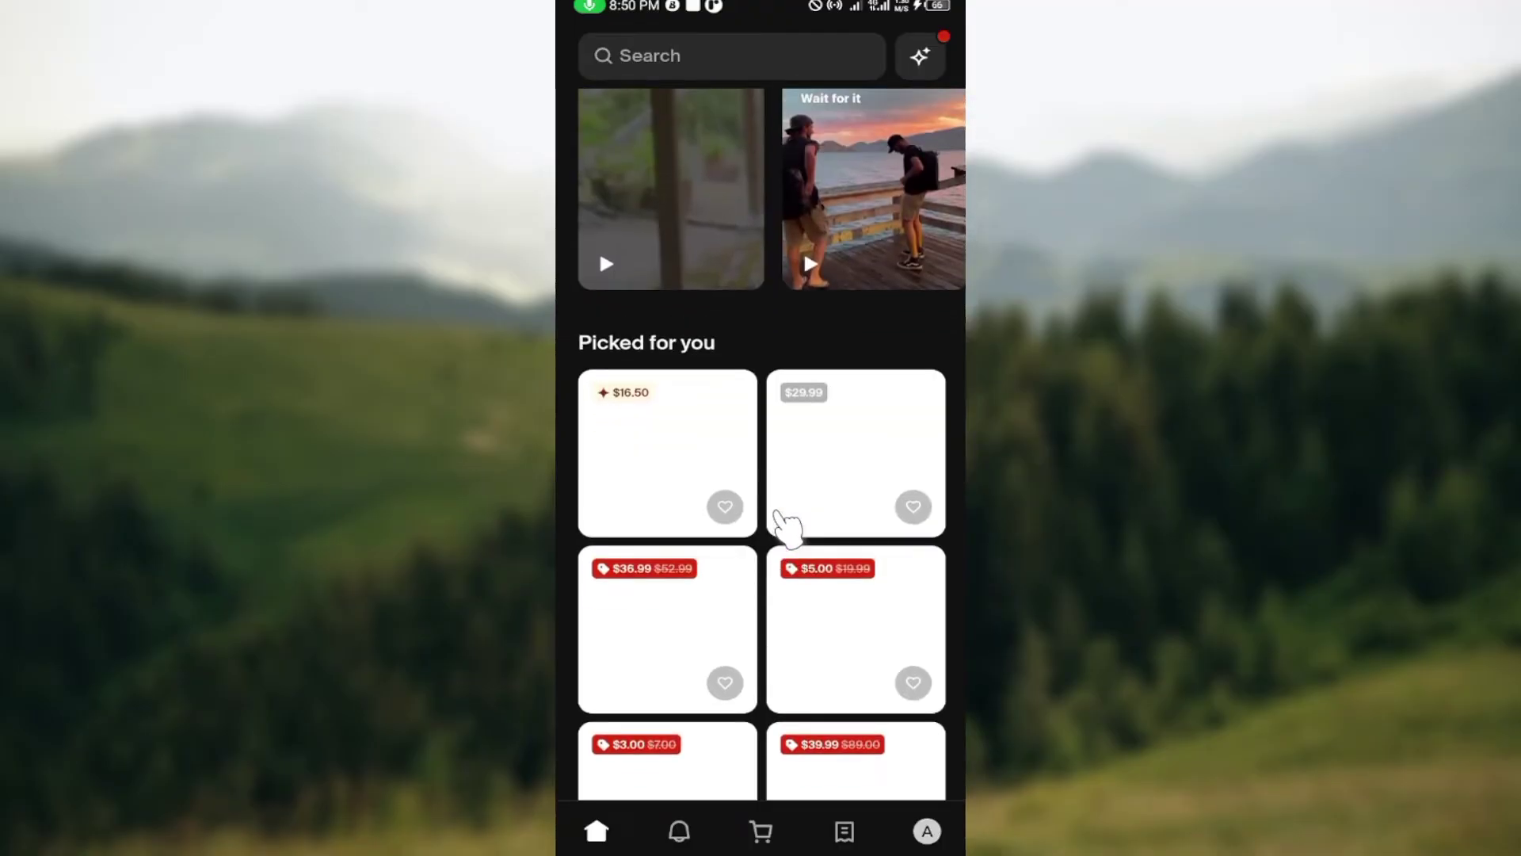
scroll(785, 526, up, 3)
scroll(787, 526, down, 4)
scroll(794, 507, down, 4)
scroll(790, 475, down, 3)
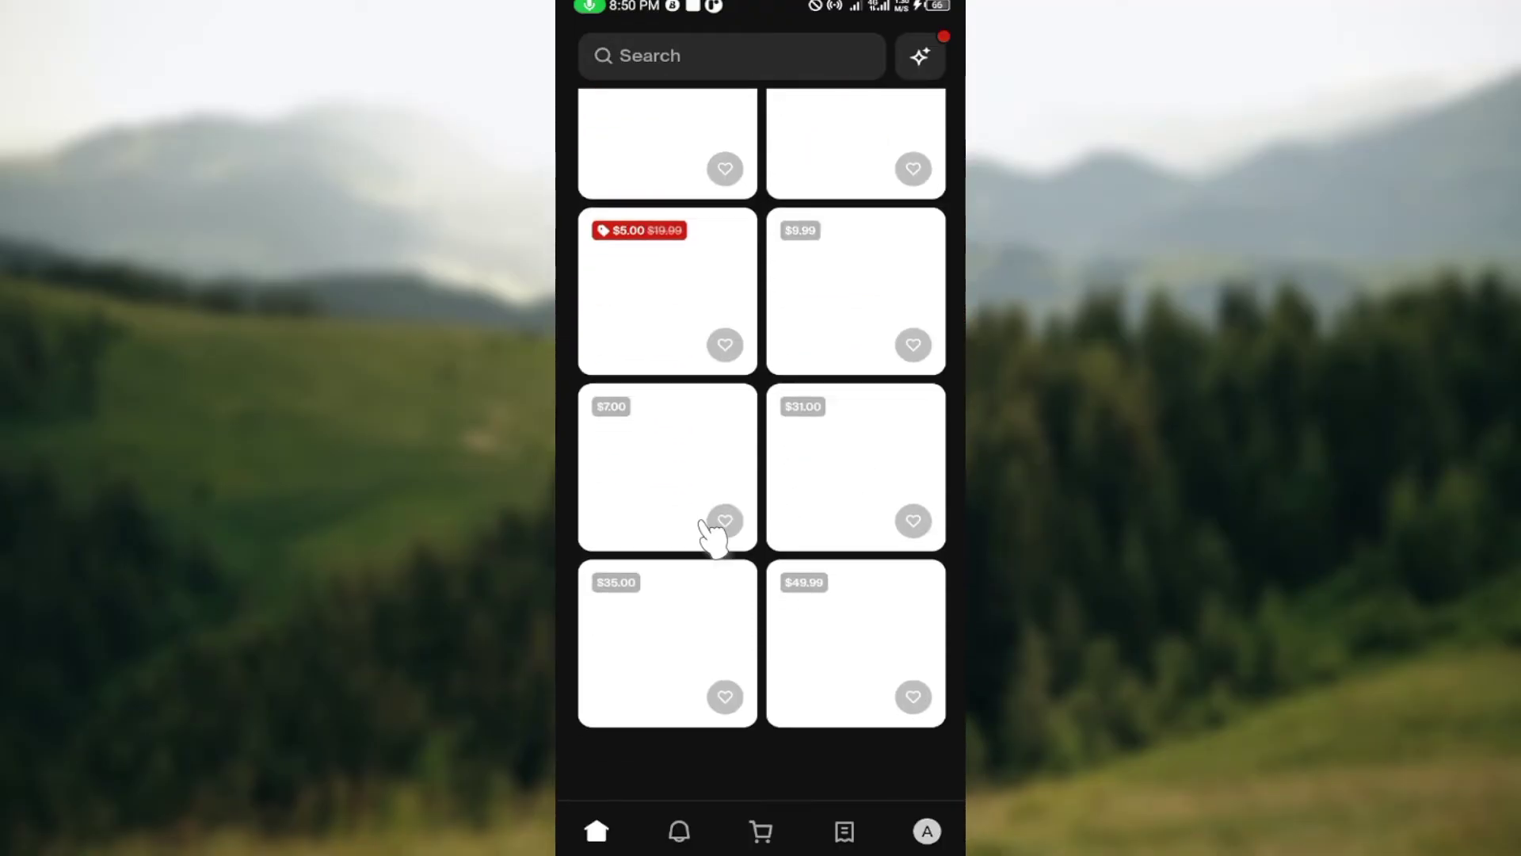
scroll(772, 404, up, 5)
scroll(774, 407, up, 5)
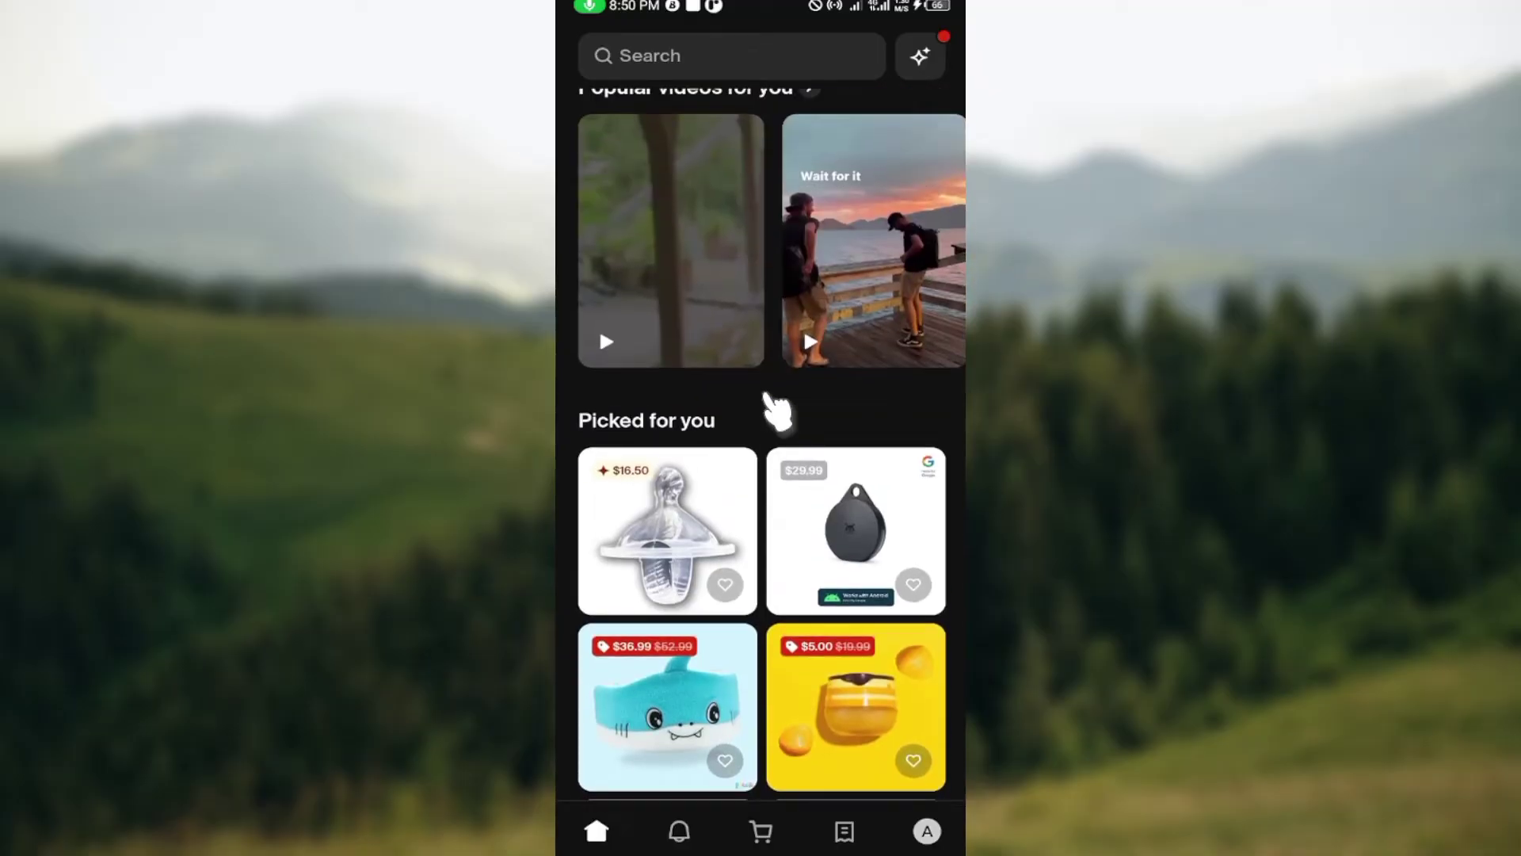
scroll(801, 390, up, 4)
scroll(696, 533, up, 1)
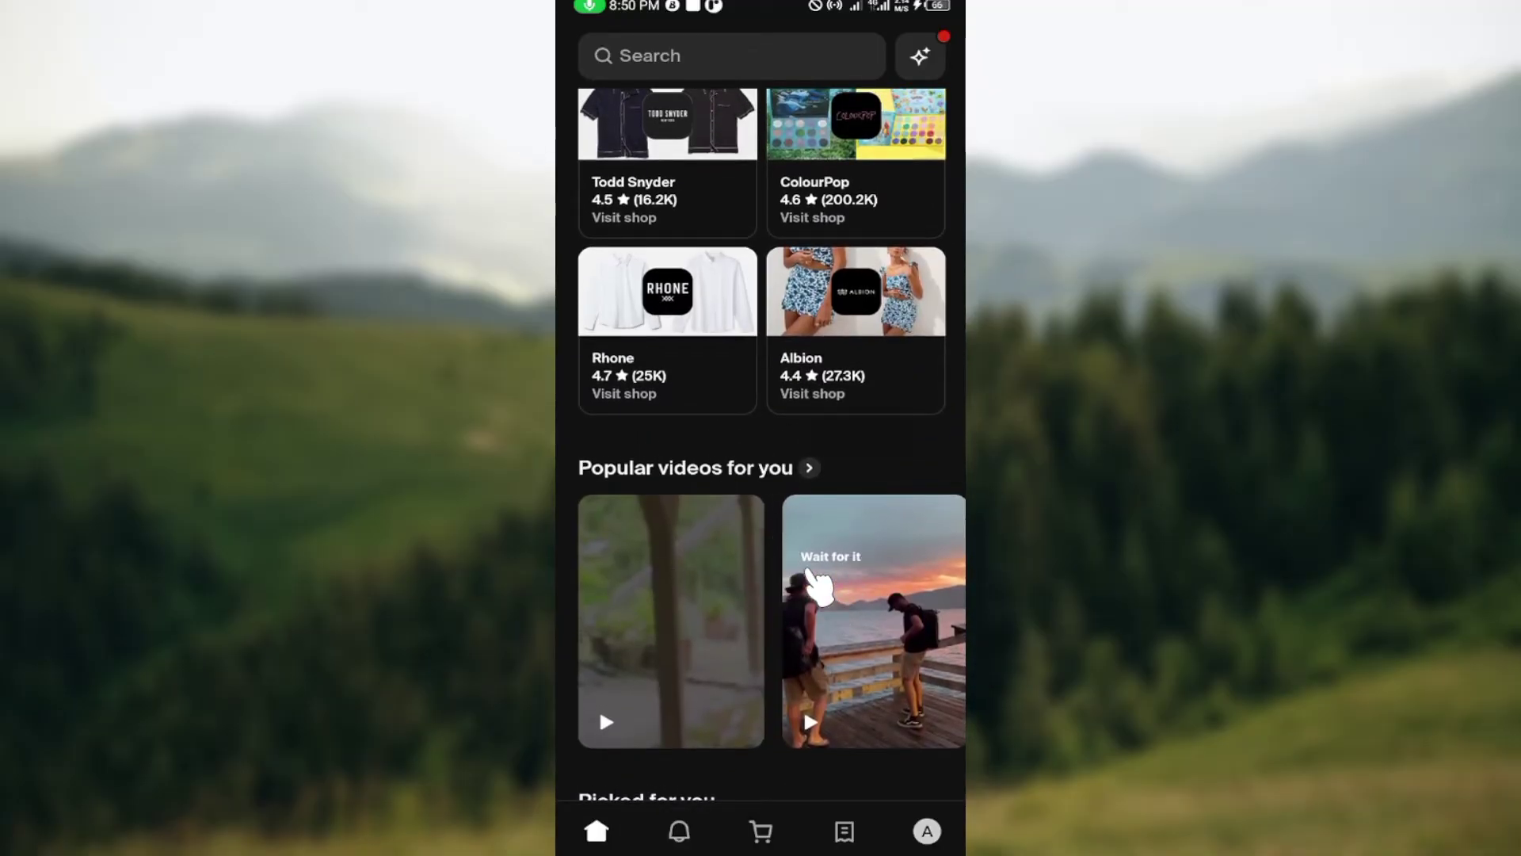
scroll(862, 564, down, 4)
scroll(862, 564, down, 5)
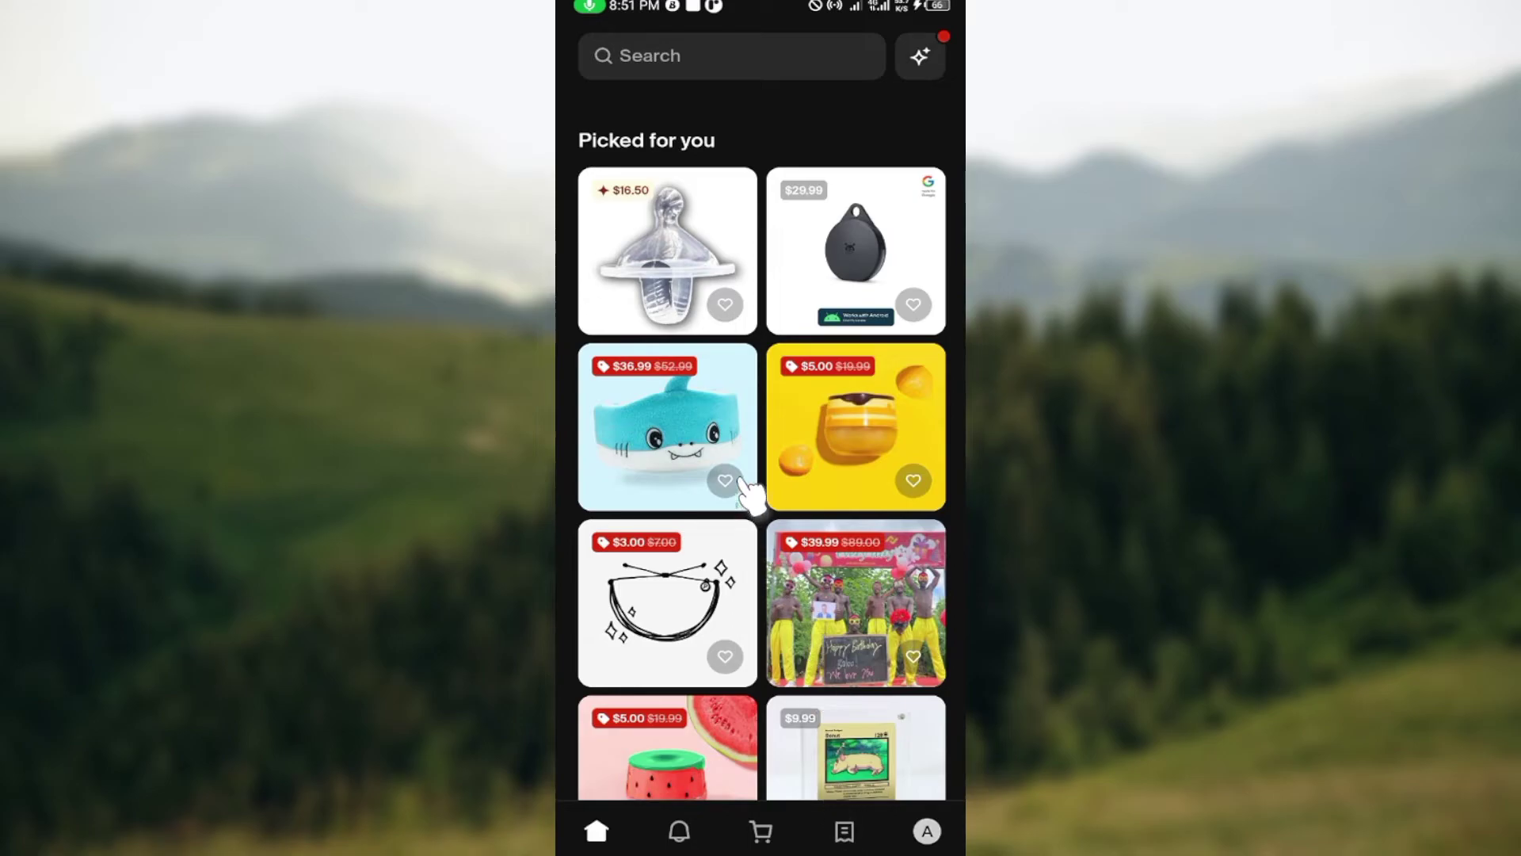
Scroll the home feed back up to the recently viewed items.
scroll(749, 491, up, 3)
scroll(749, 491, up, 5)
scroll(749, 491, up, 5)
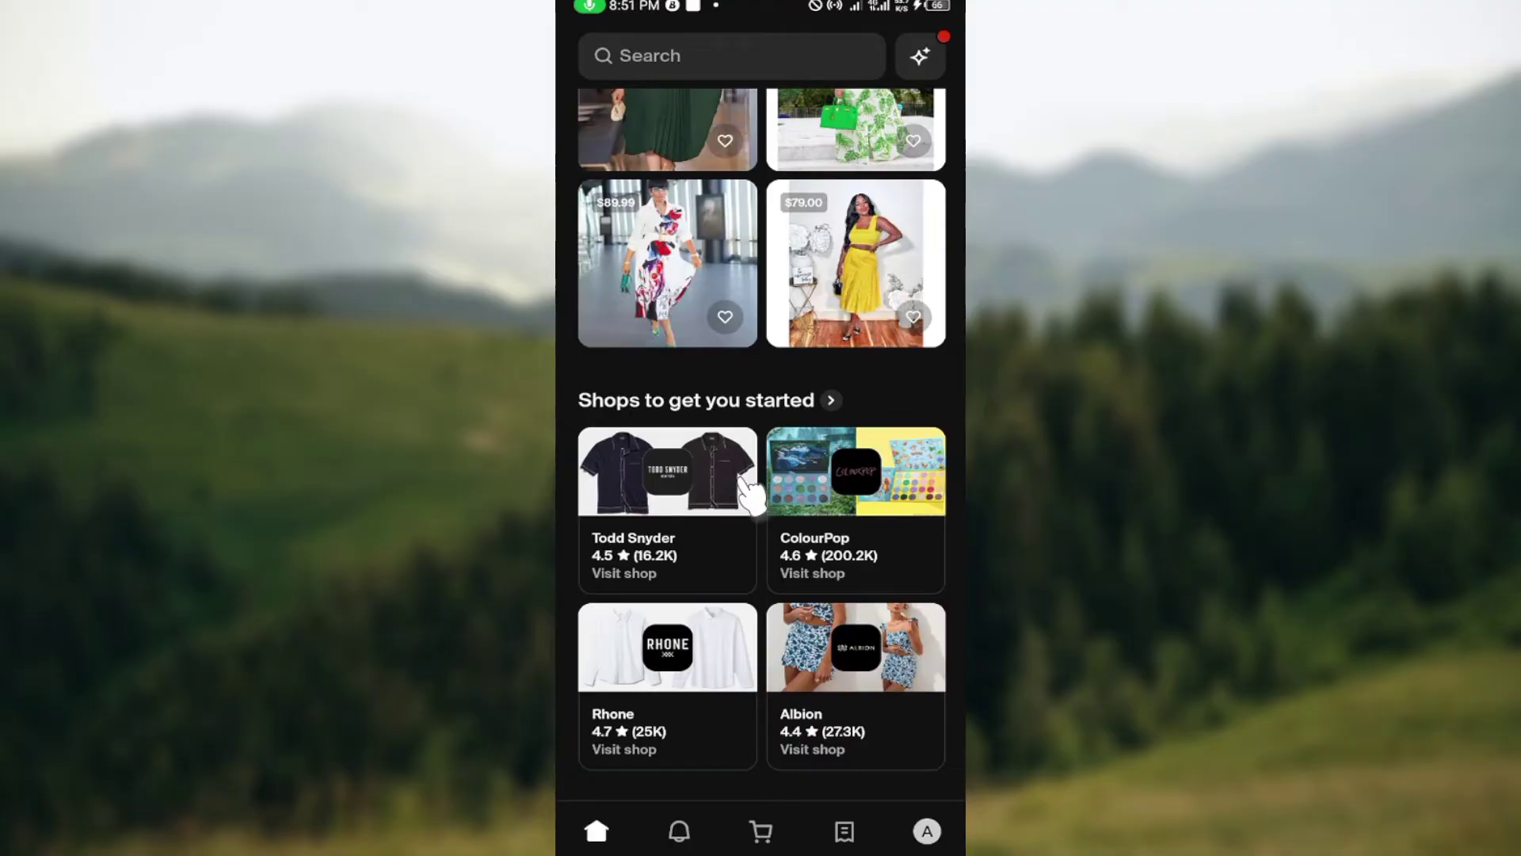
scroll(809, 218, up, 1)
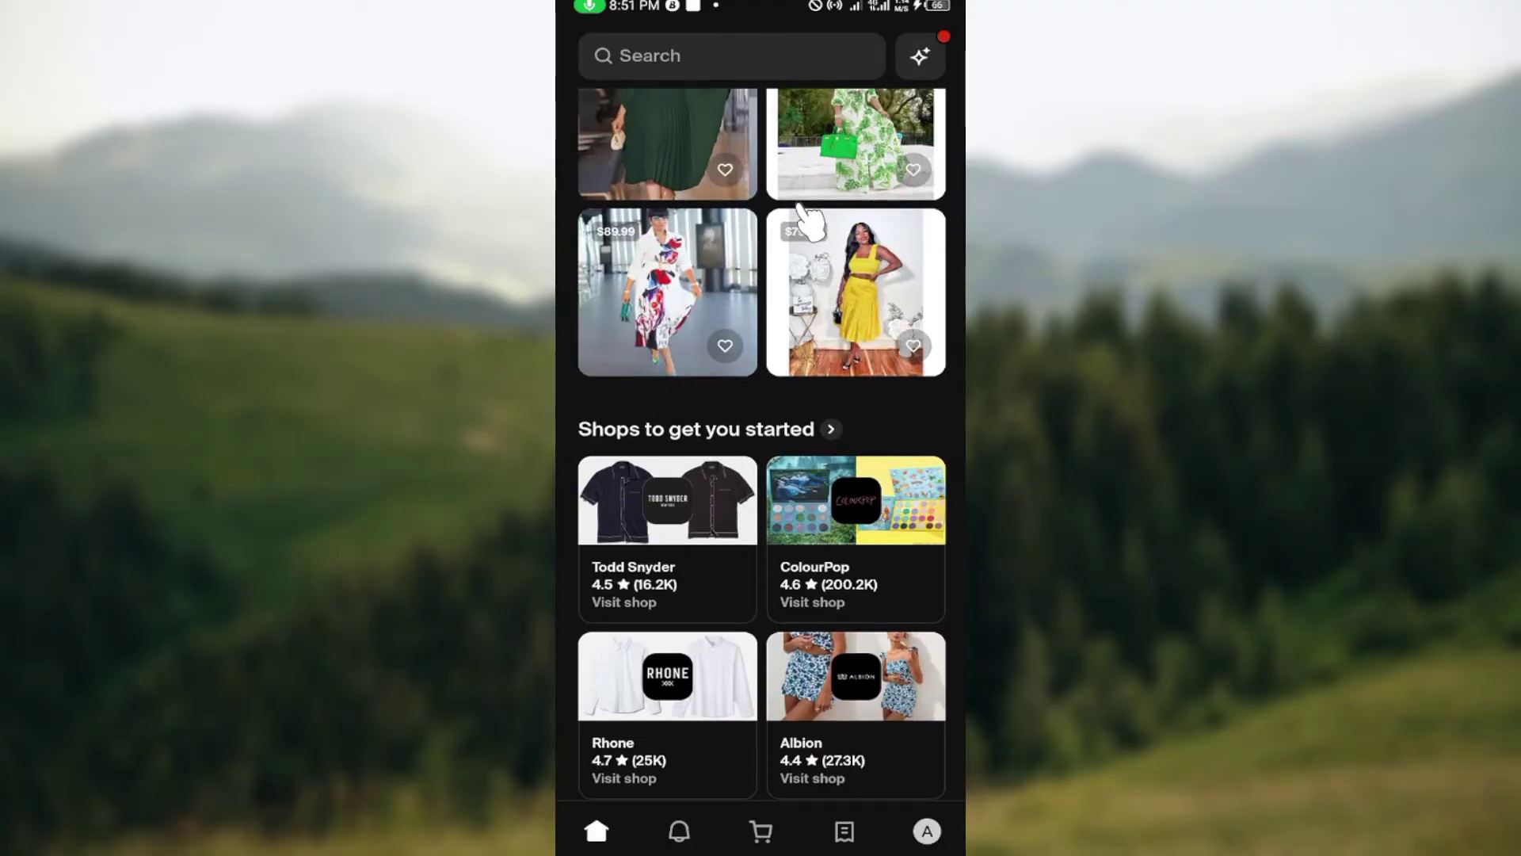
scroll(809, 217, up, 5)
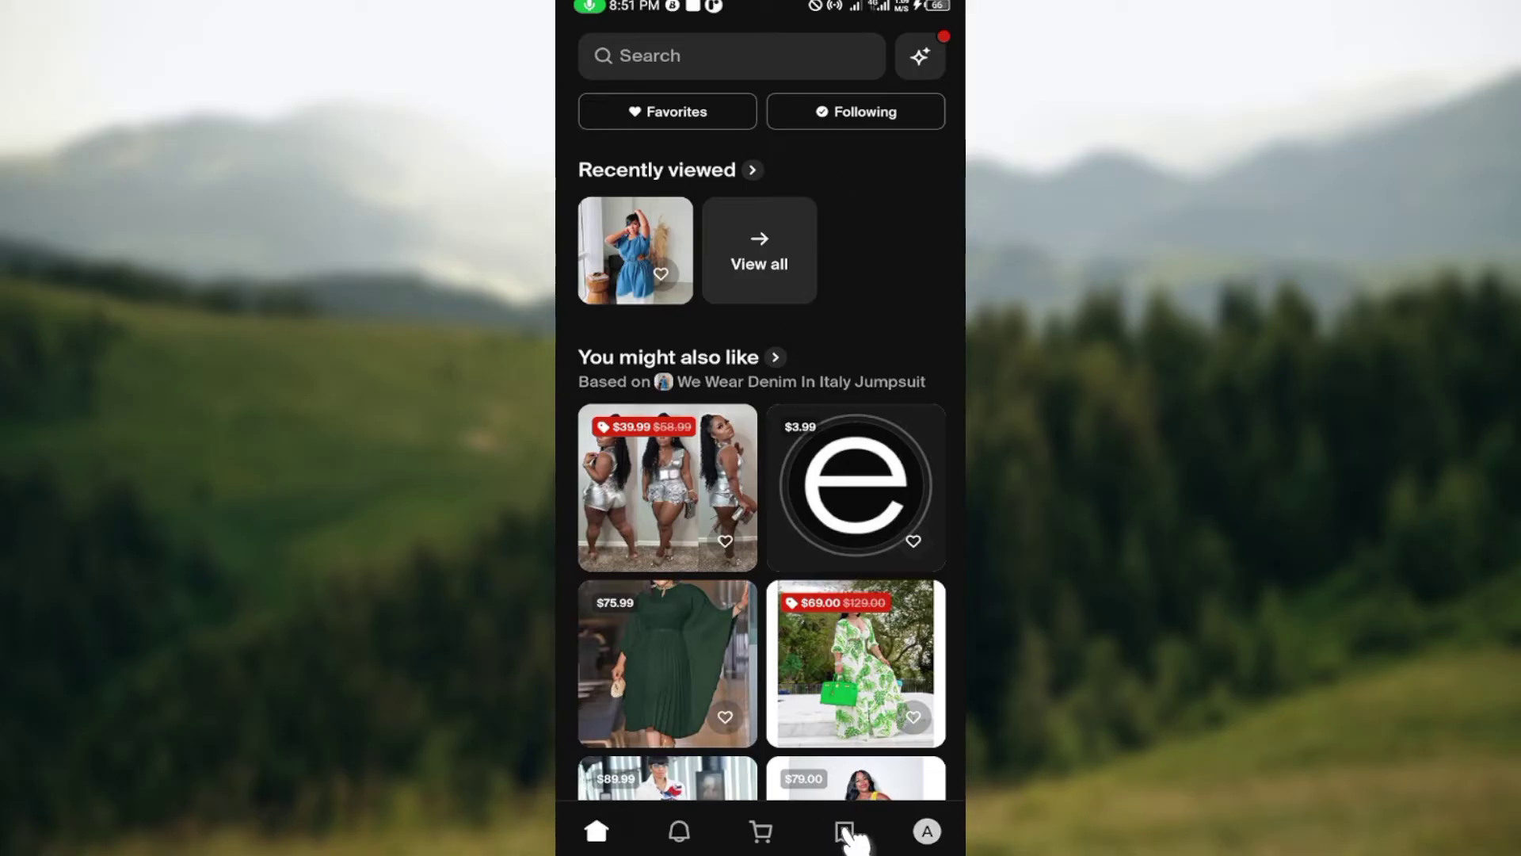
From the Orders tab, start connecting a Gmail inbox via Connect account.
click(845, 830)
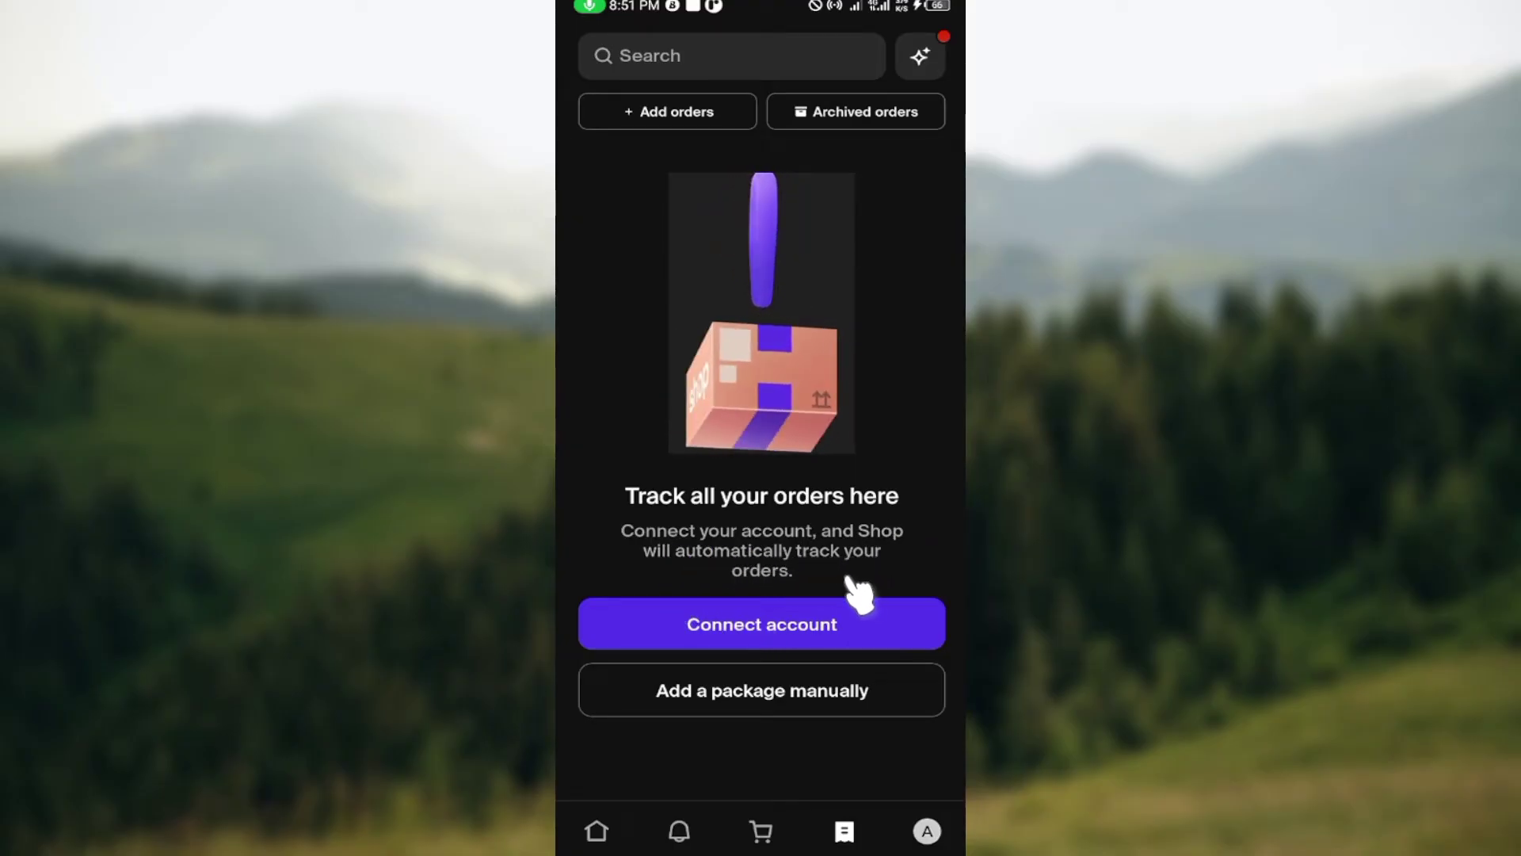
click(746, 627)
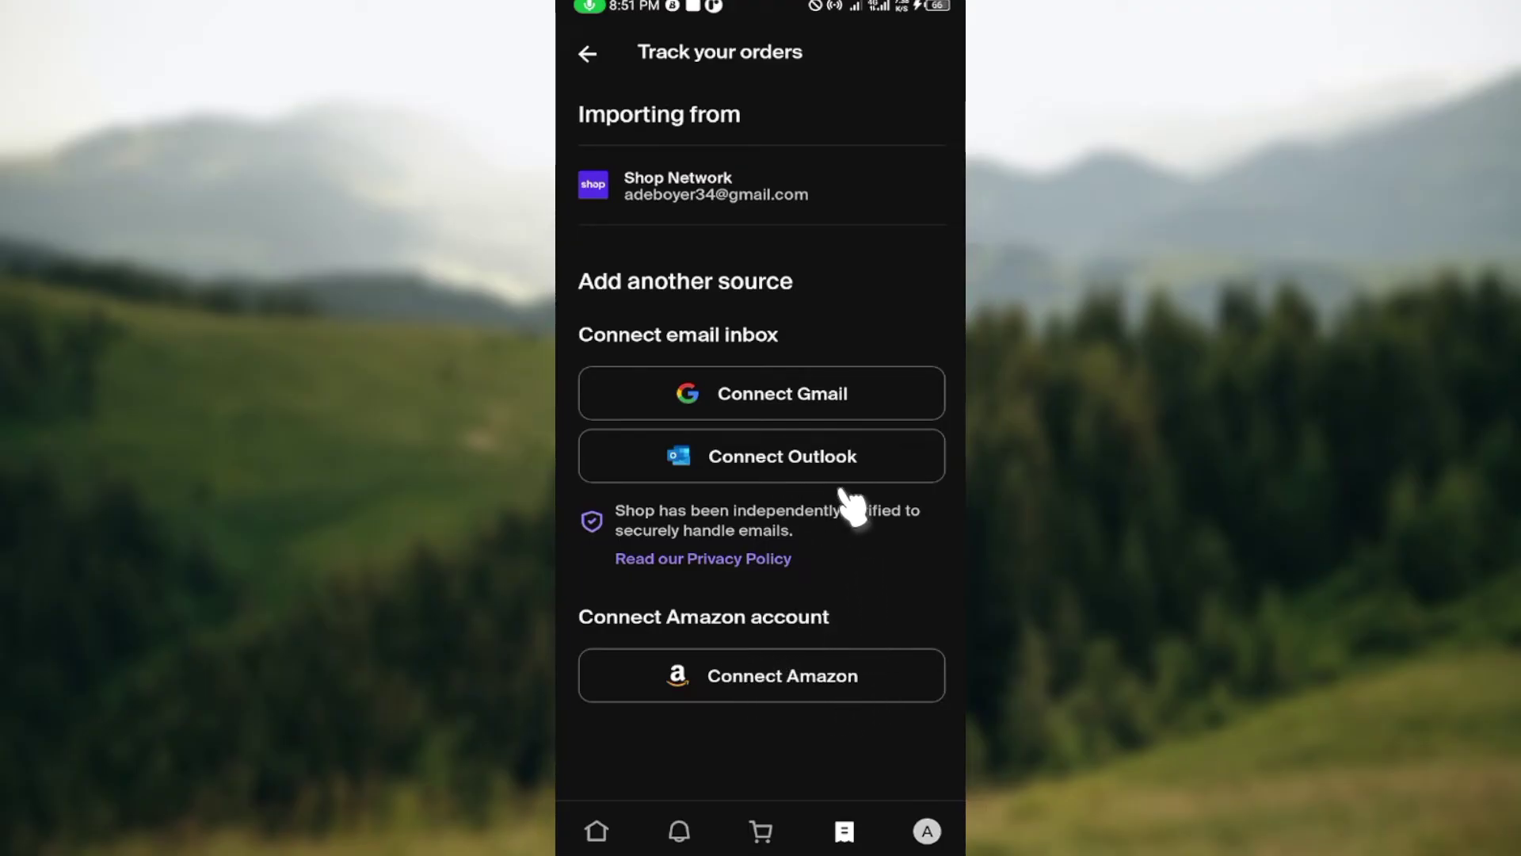
click(820, 404)
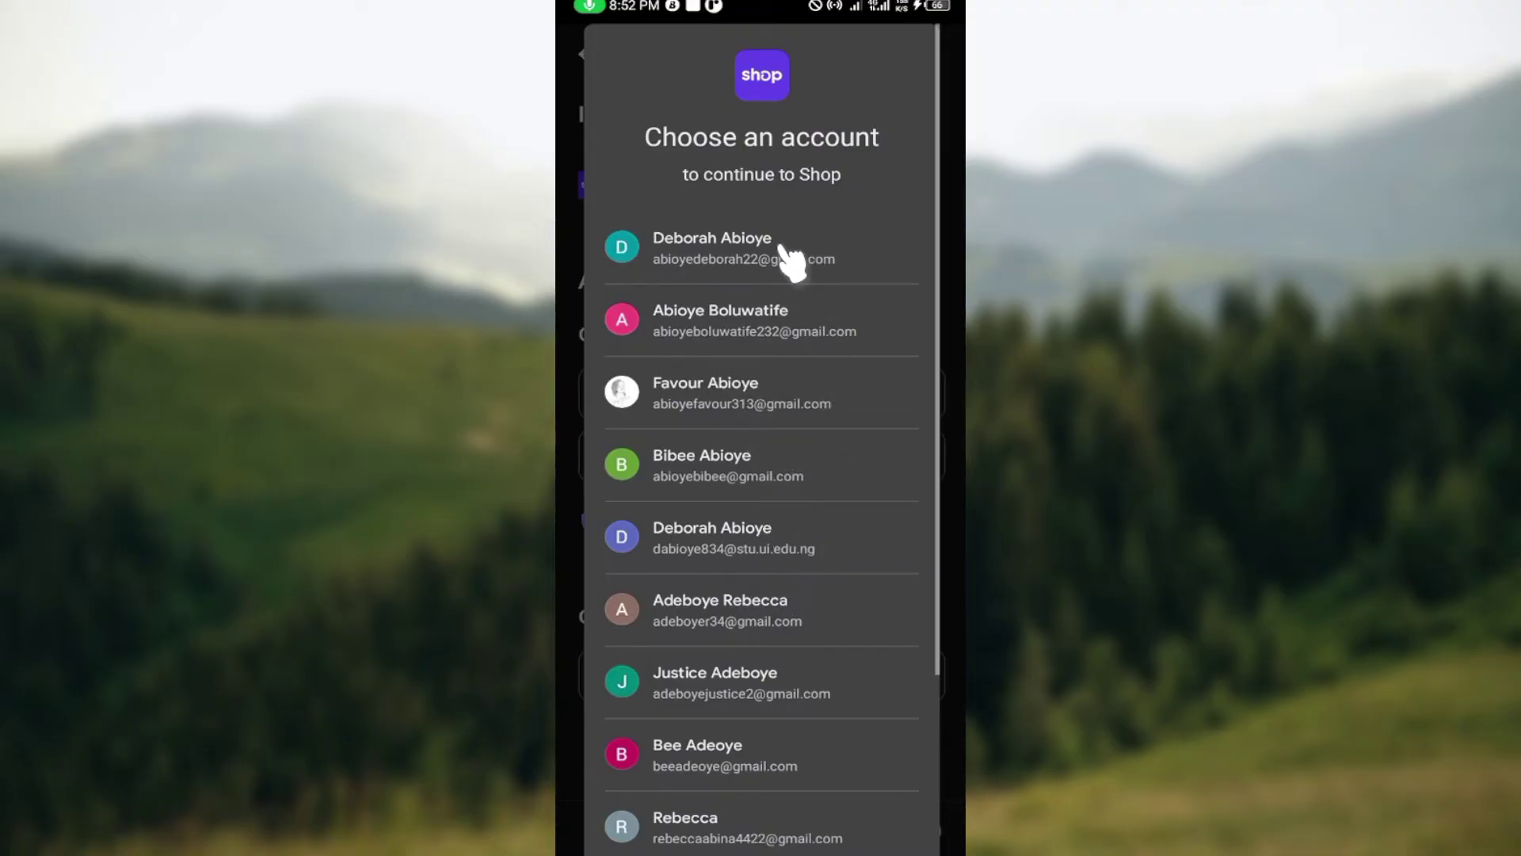
Pick the Google account and approve the Sign in to Shop prompt.
click(755, 608)
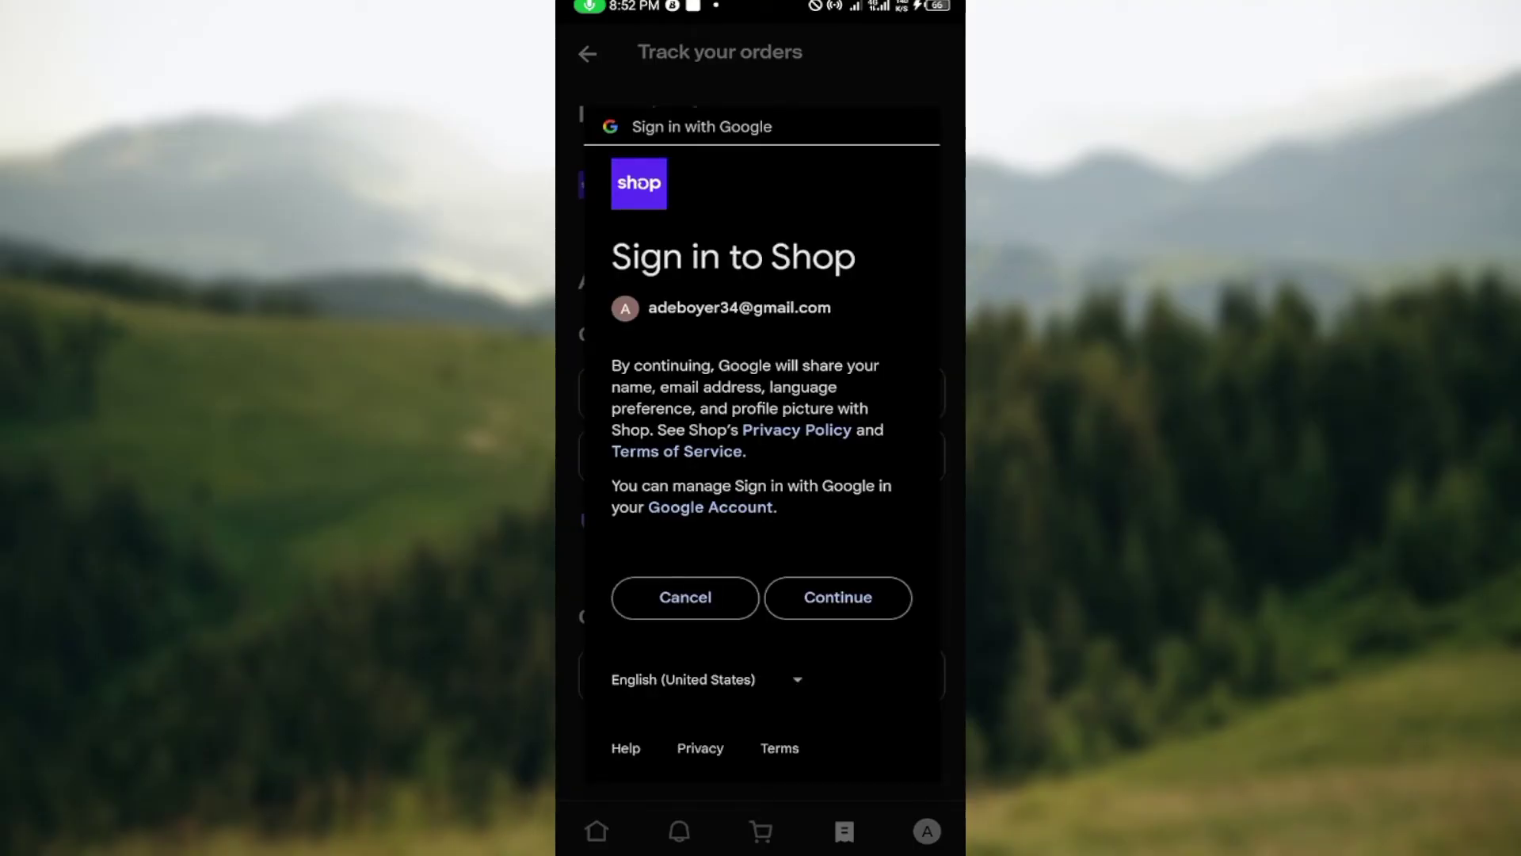
click(873, 592)
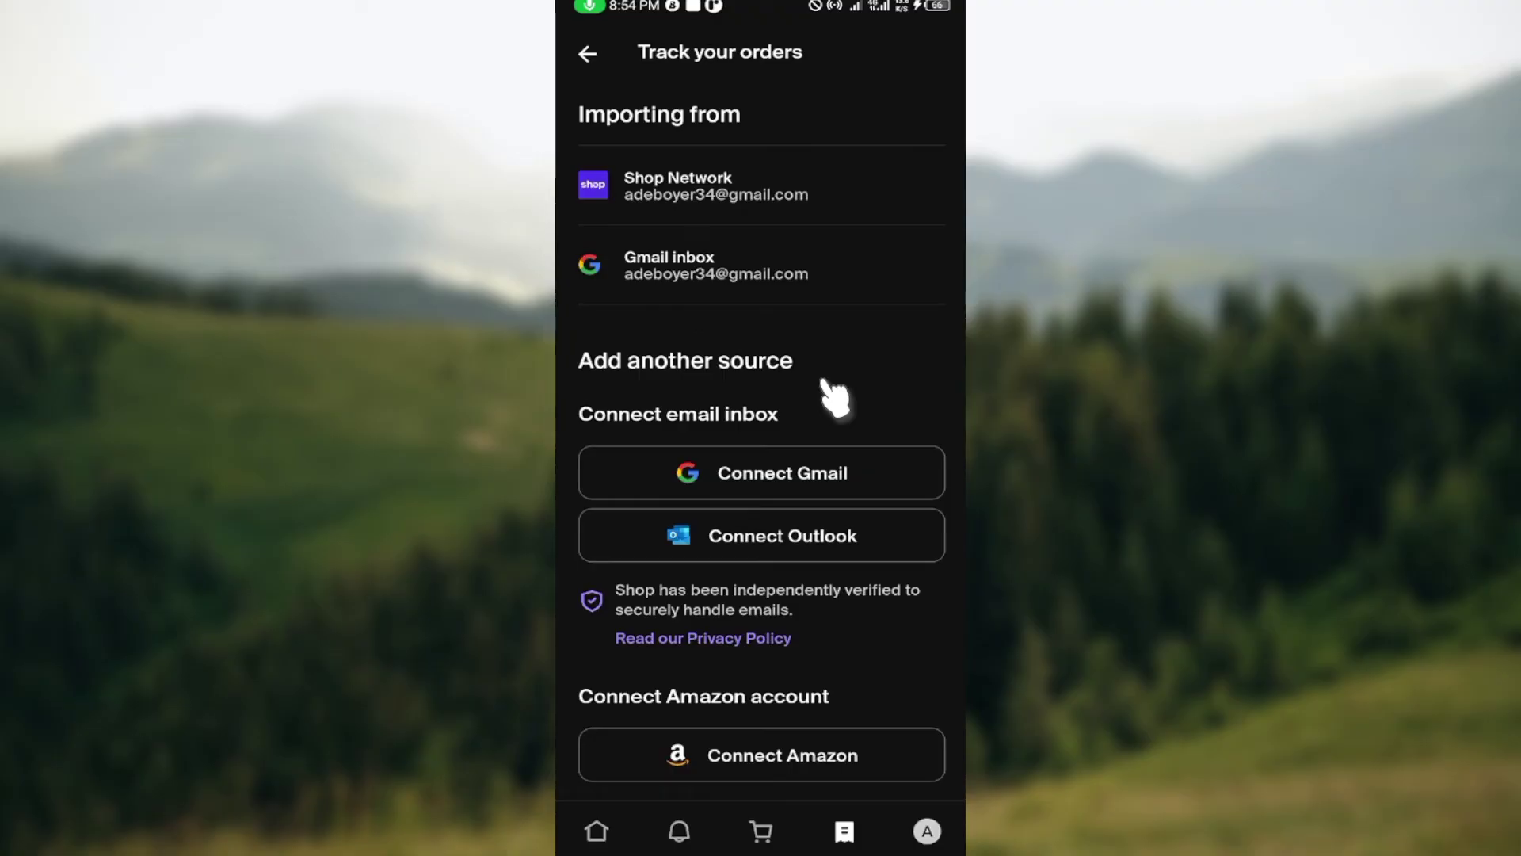
Go back to the empty Orders page and open the + Add orders menu.
click(591, 56)
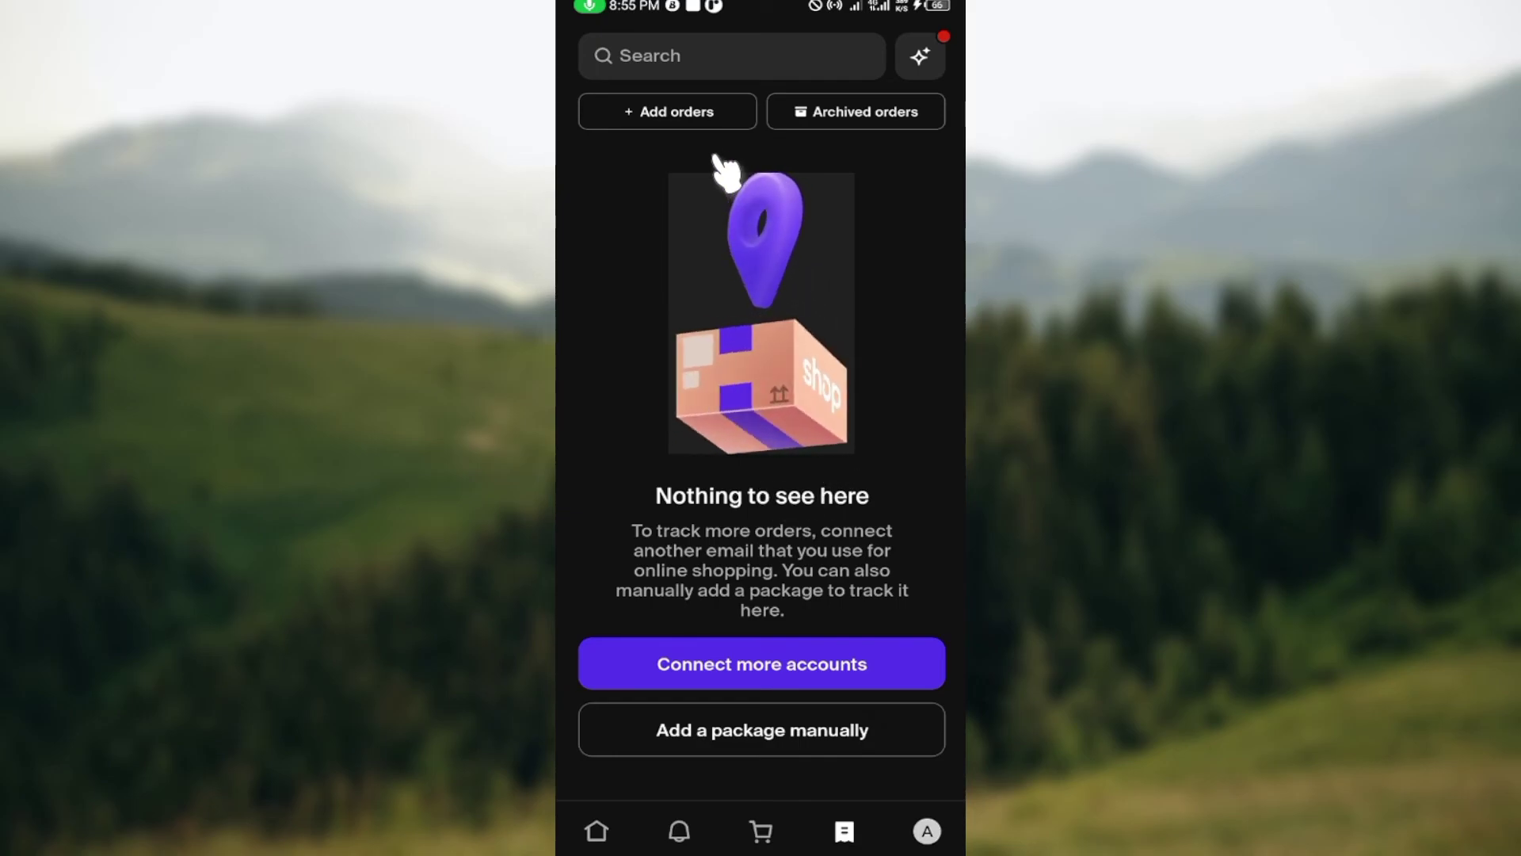
click(717, 113)
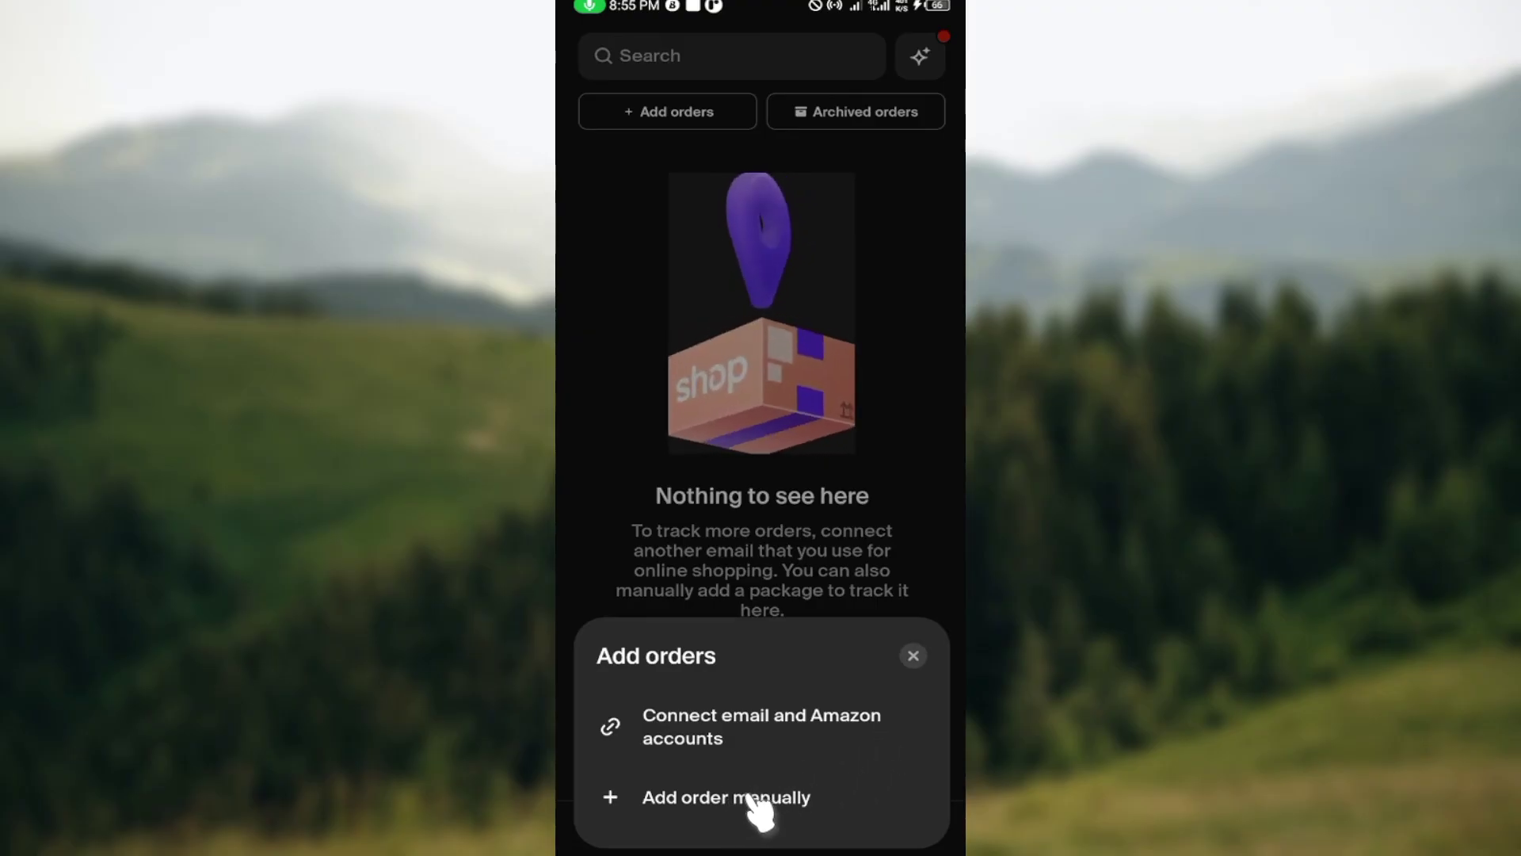
View the manual order form's tracking number, package name and carrier fields, then go Home.
click(794, 799)
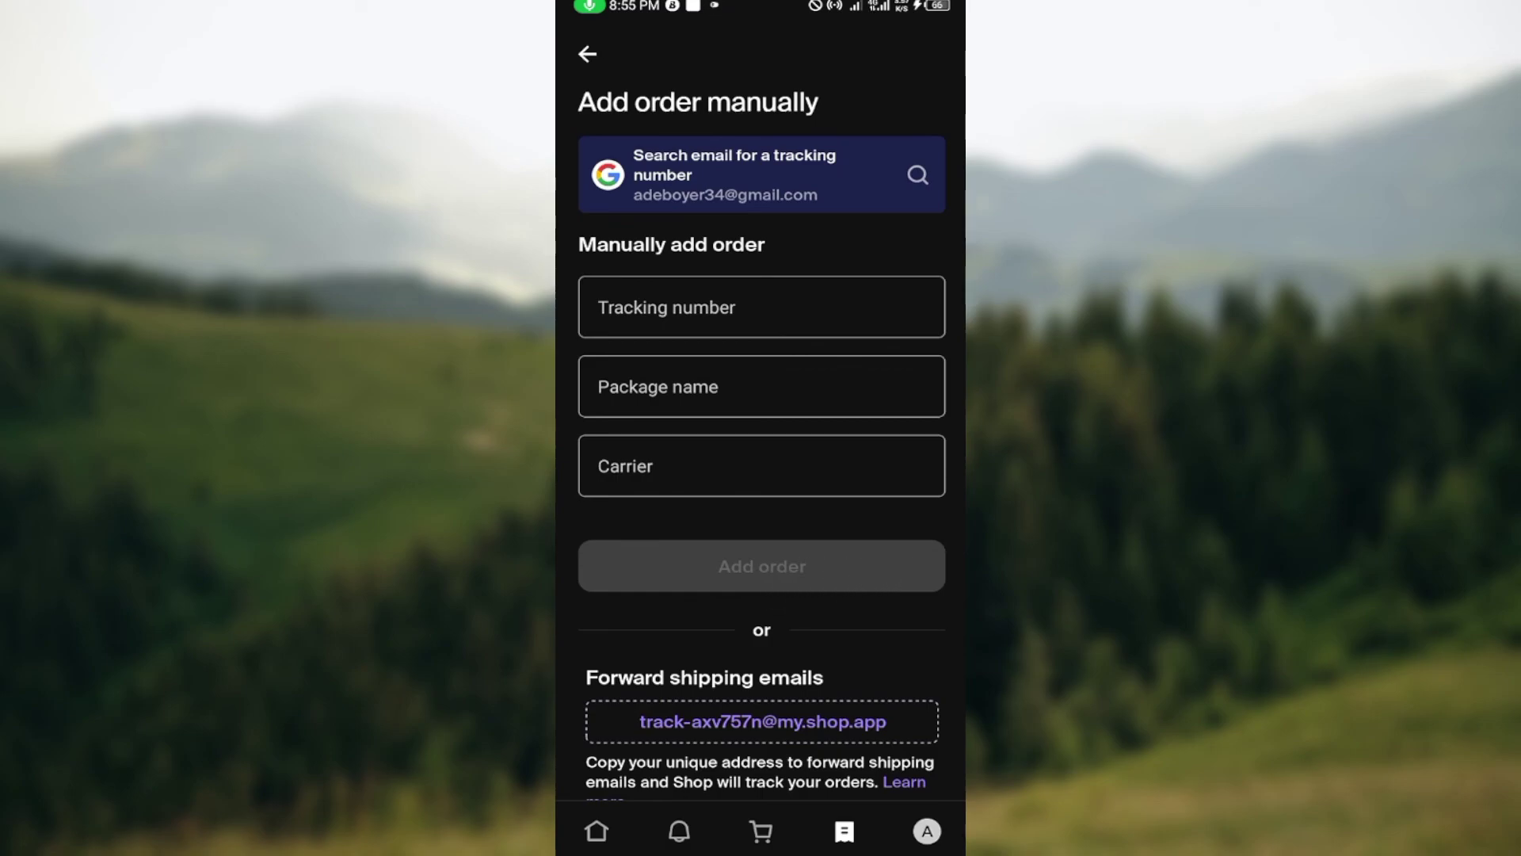
scroll(767, 515, down, 2)
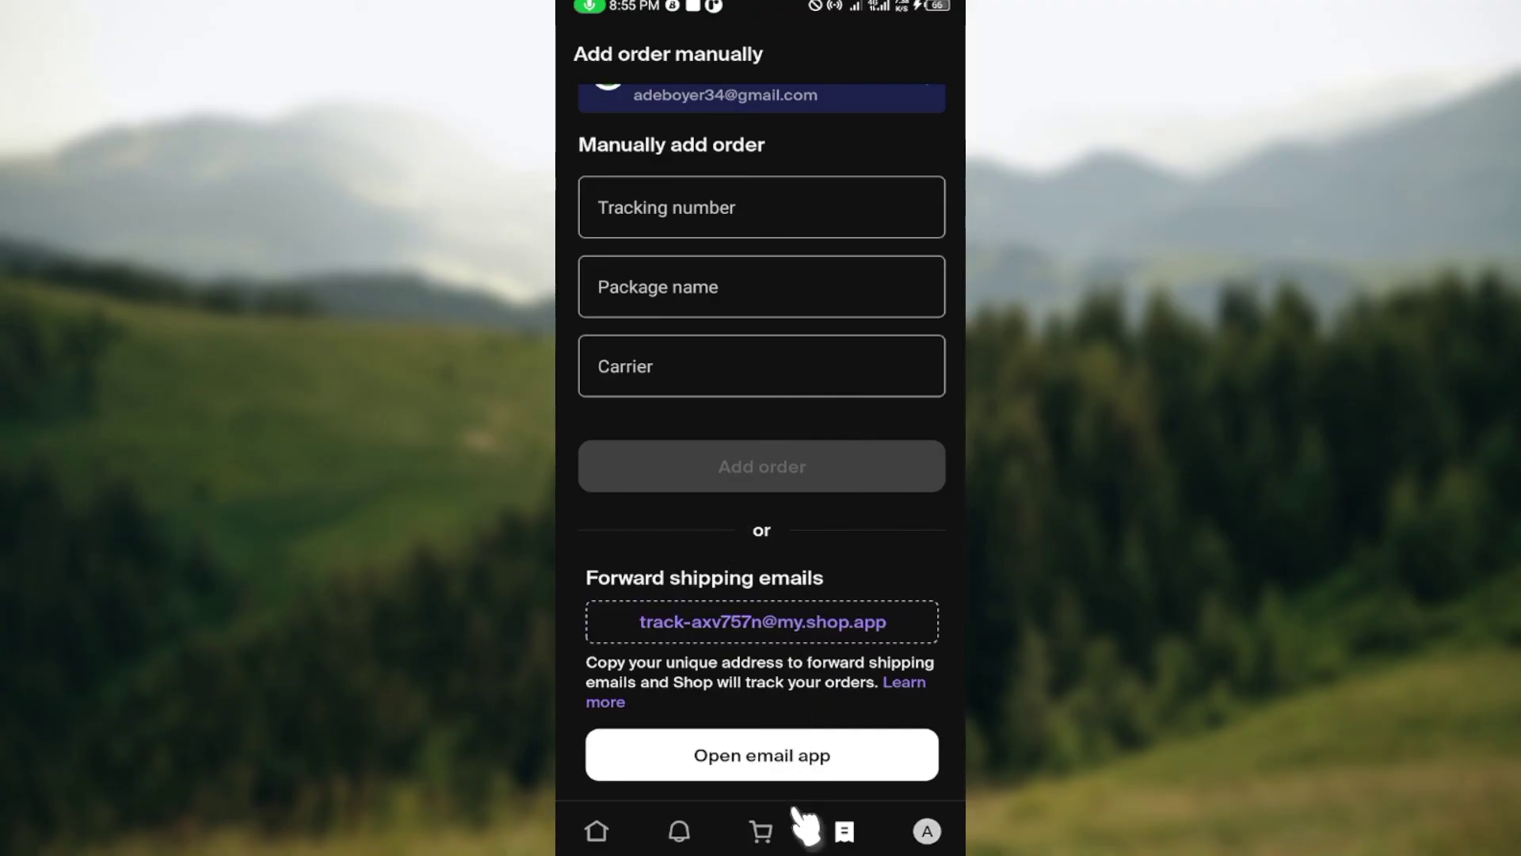
scroll(750, 486, up, 2)
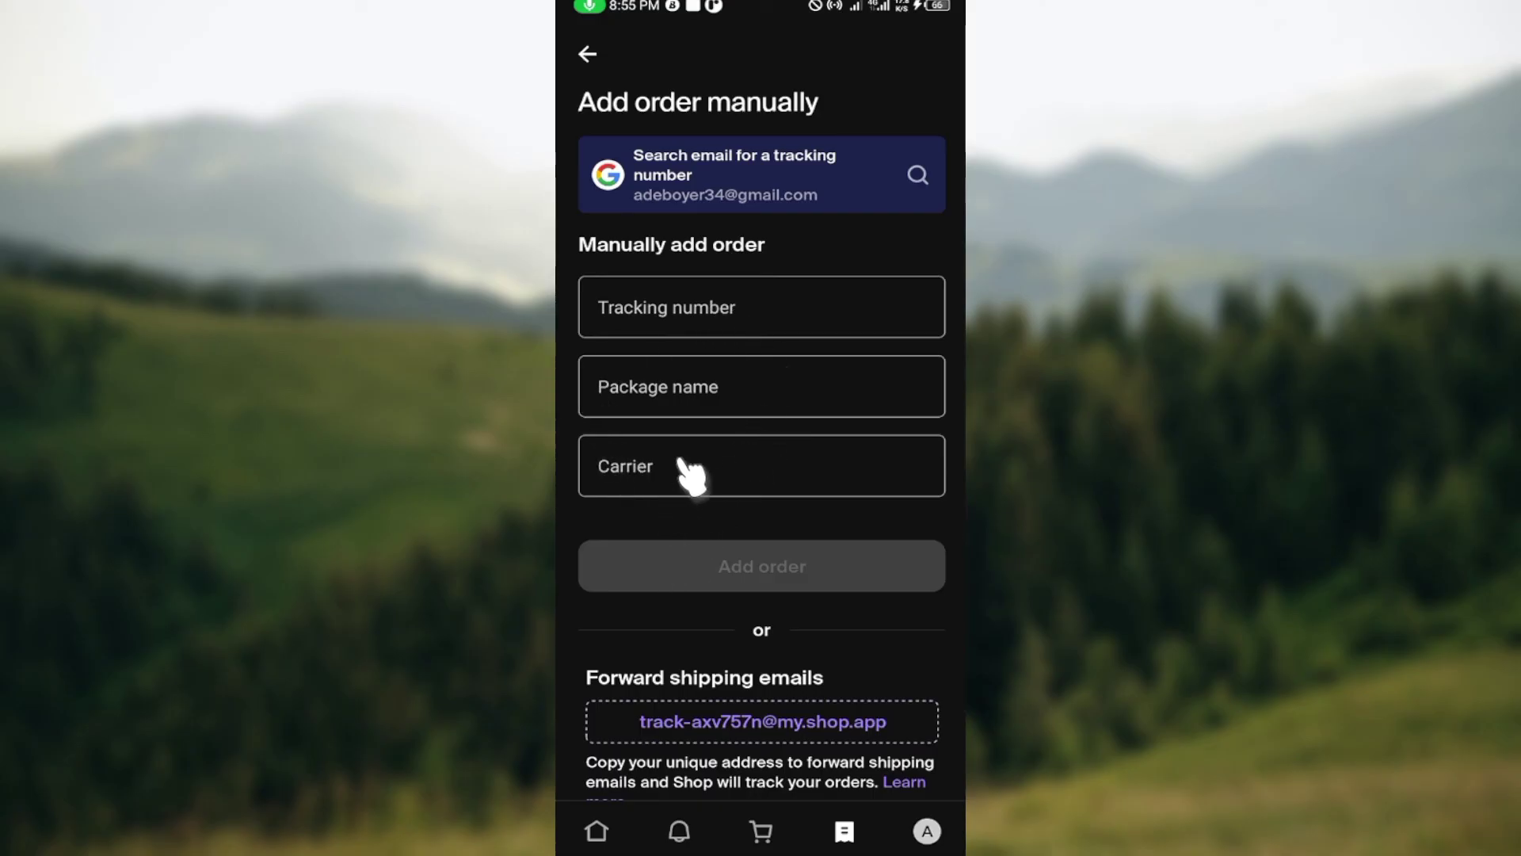
click(602, 66)
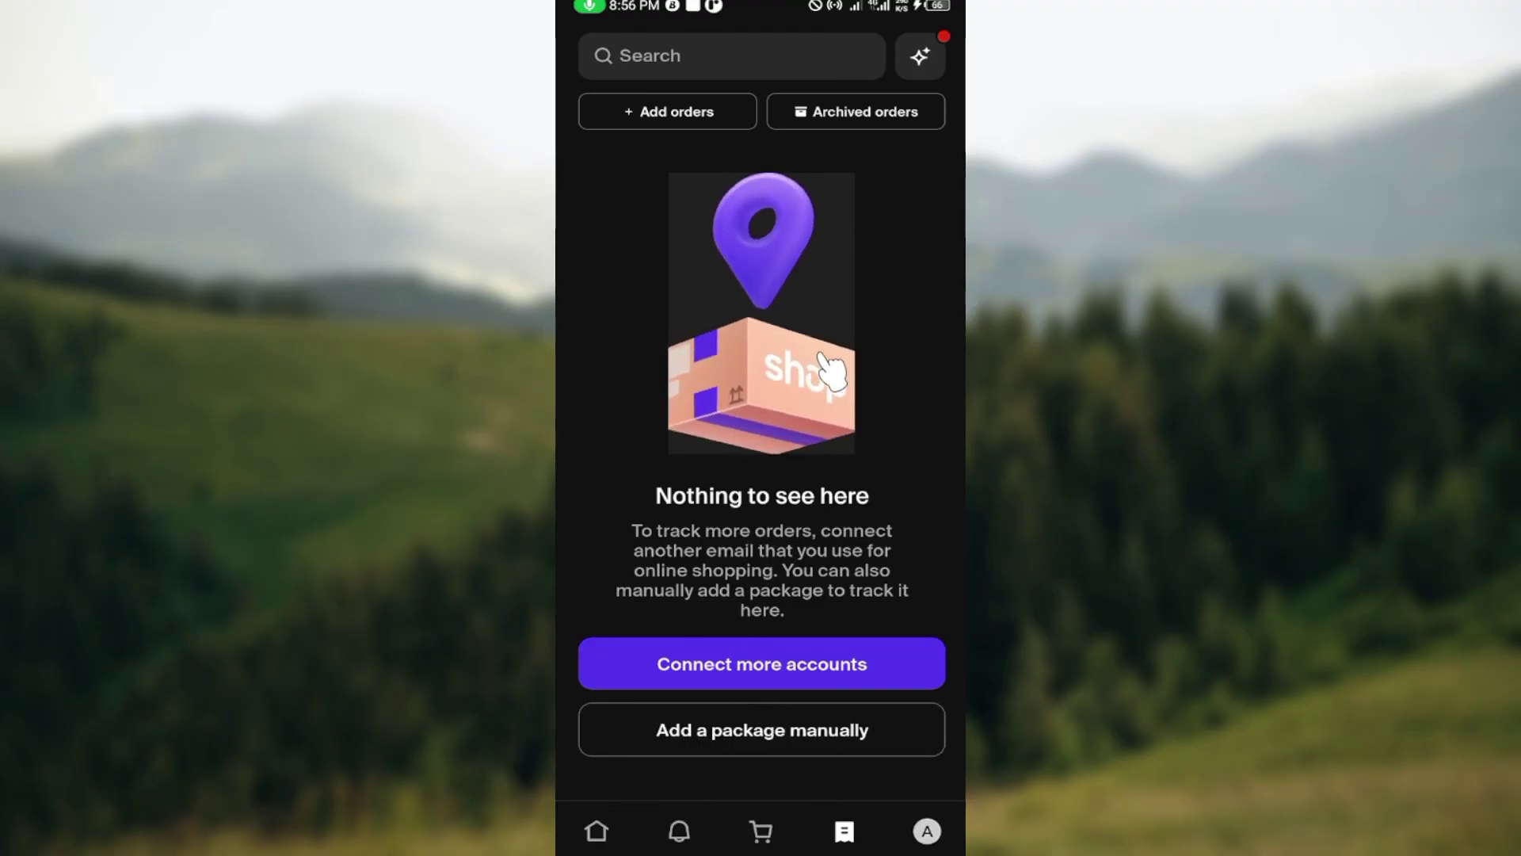
click(598, 832)
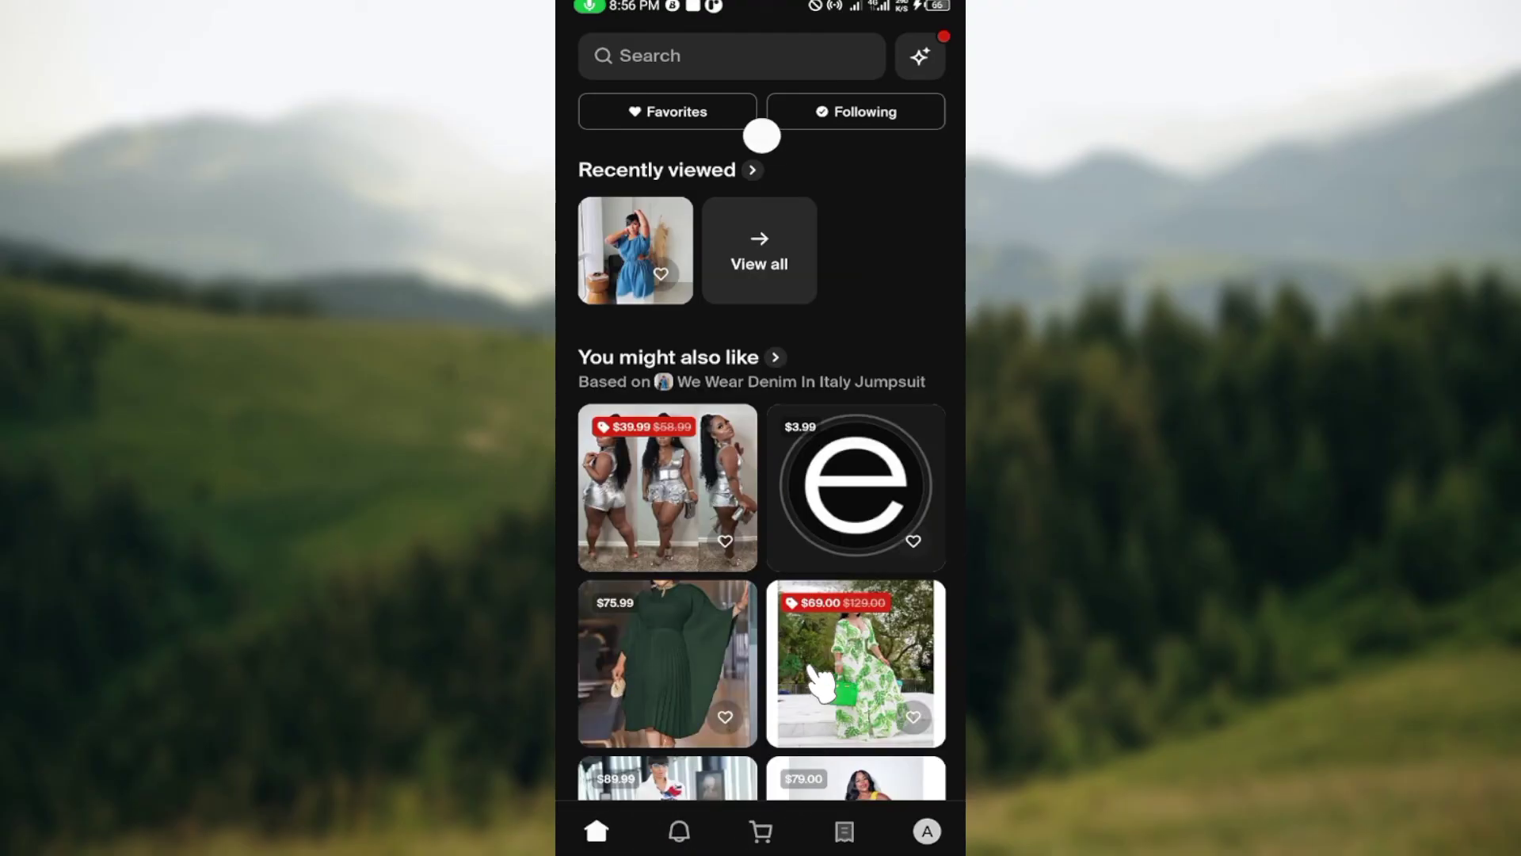